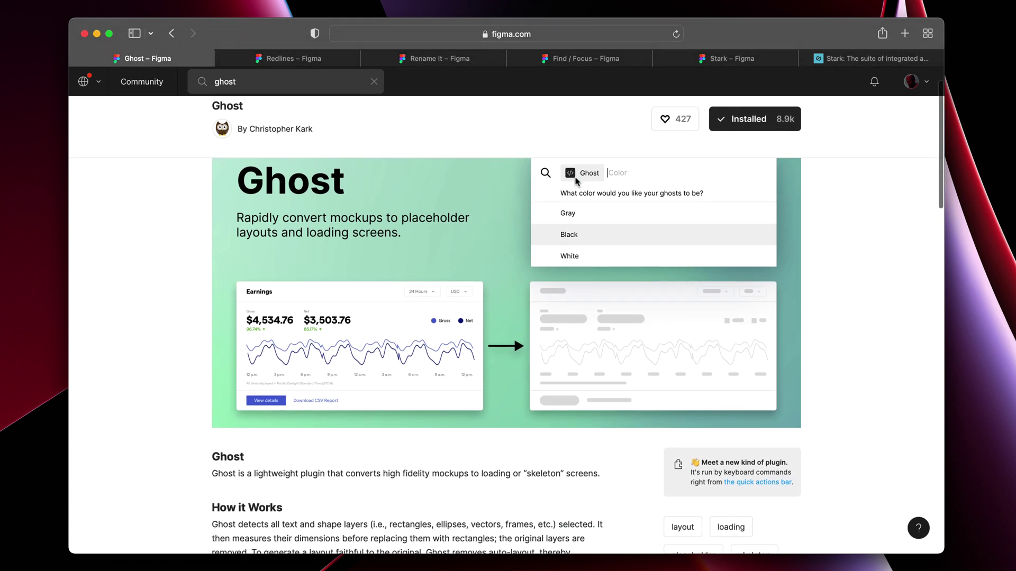
pyautogui.scroll(-5, 576, 181)
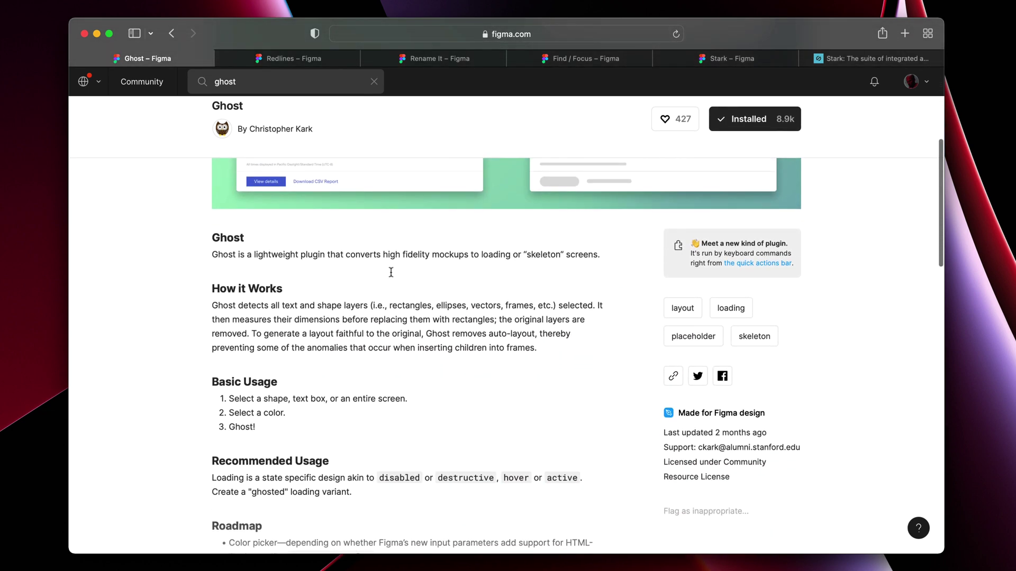
pyautogui.scroll(-3, 384, 276)
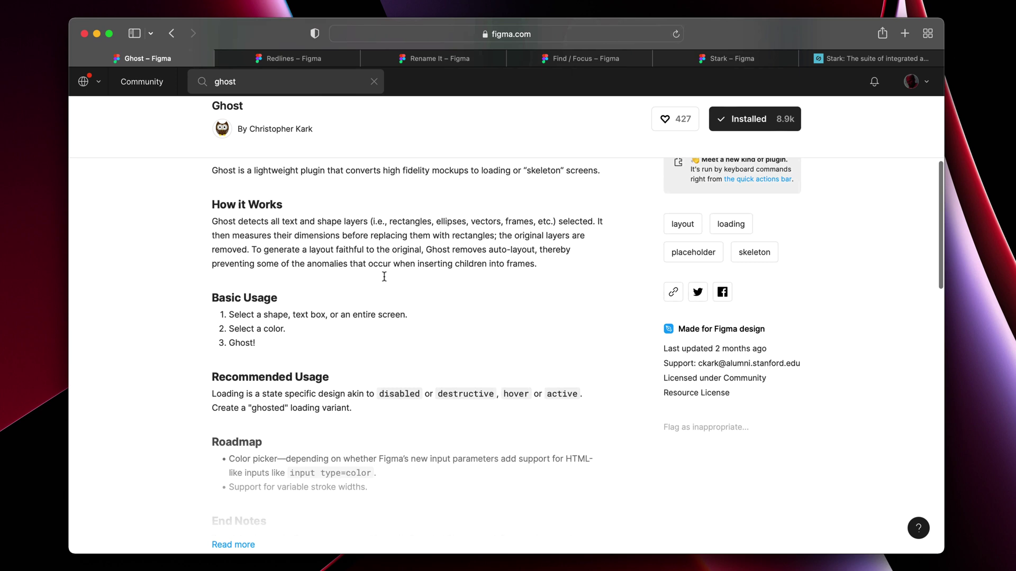
pyautogui.scroll(-3, 384, 276)
pyautogui.scroll(5, 384, 276)
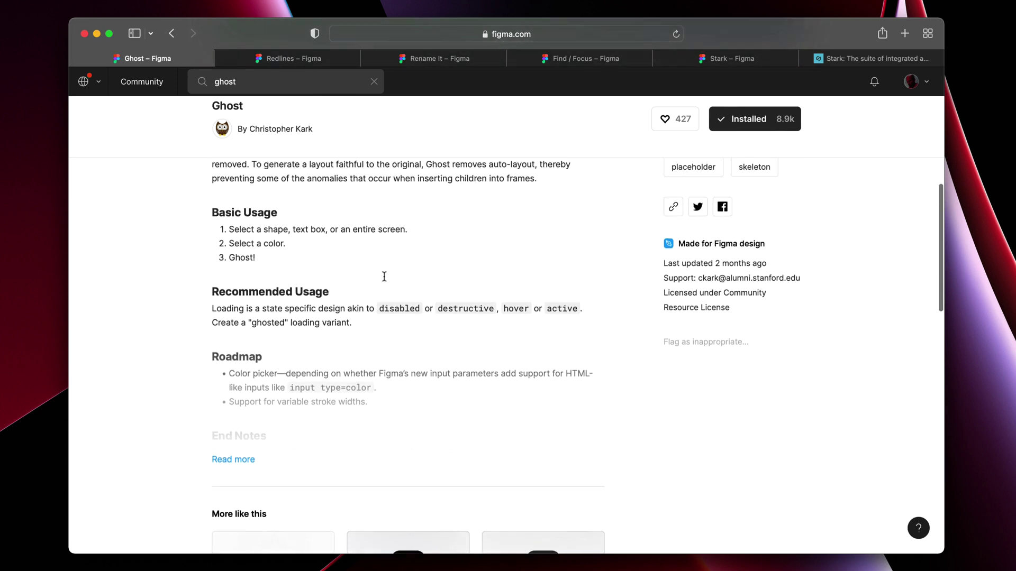
pyautogui.scroll(6, 384, 276)
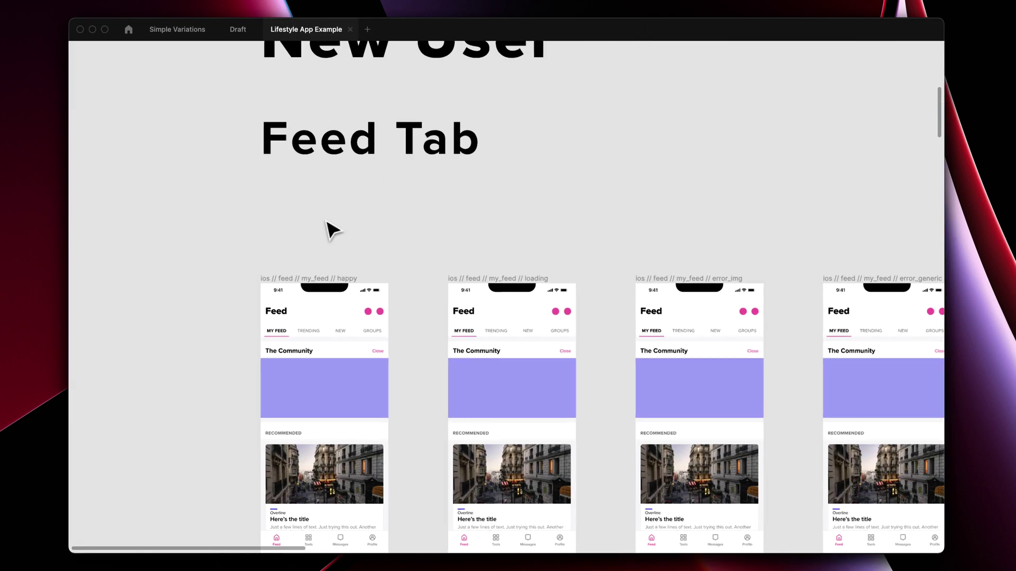
pyautogui.scroll(-3, 329, 227)
# - Turn the loading feed screen into solid gray placeholders with the Ghost plugin
pyautogui.hscroll(-1, 329, 227)
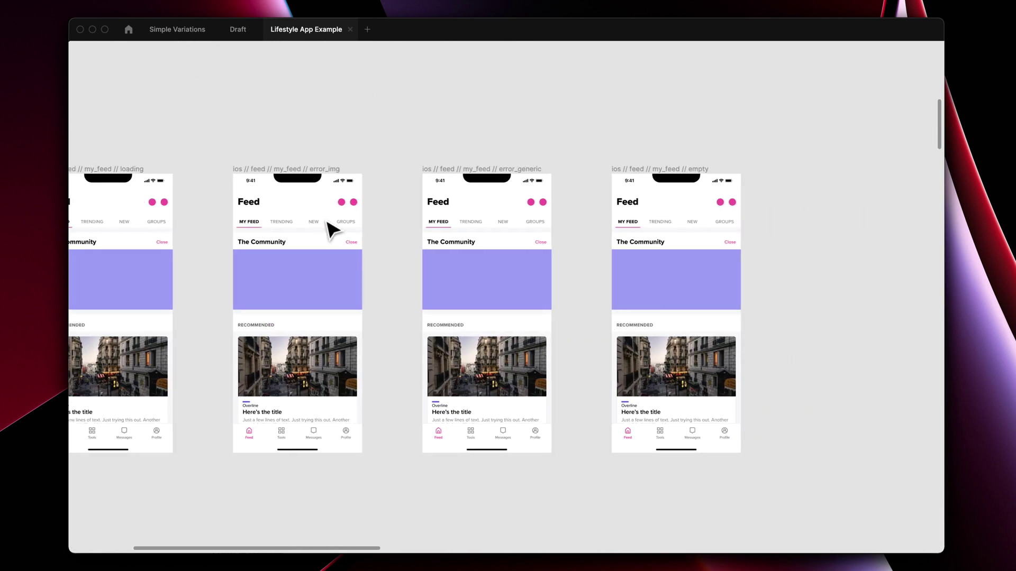
pyautogui.scroll(2, 330, 226)
pyautogui.hscroll(-2, 329, 227)
pyautogui.press('super+backslash')
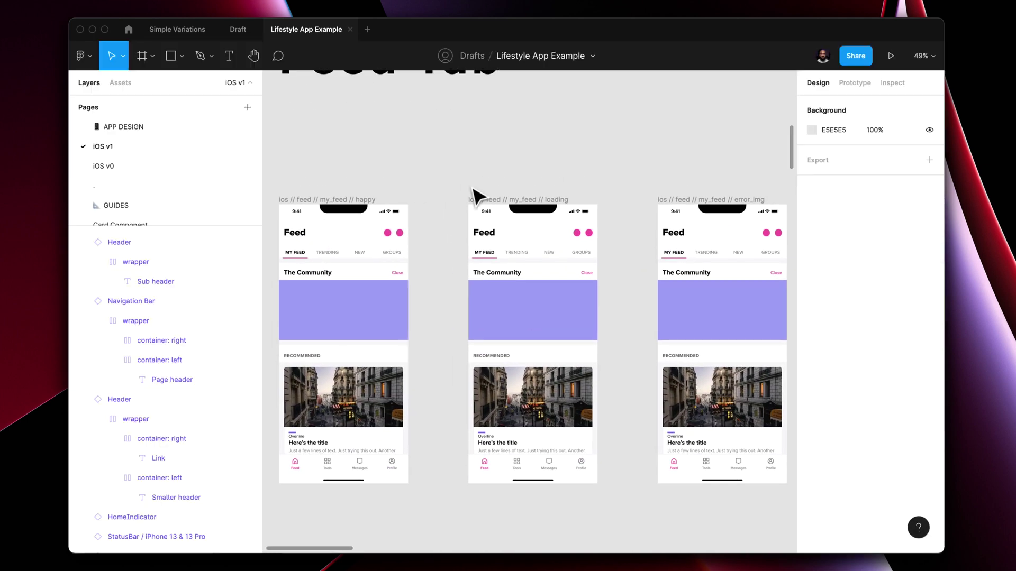
pyautogui.click(514, 200)
pyautogui.press('super+slash')
pyautogui.write('gho')
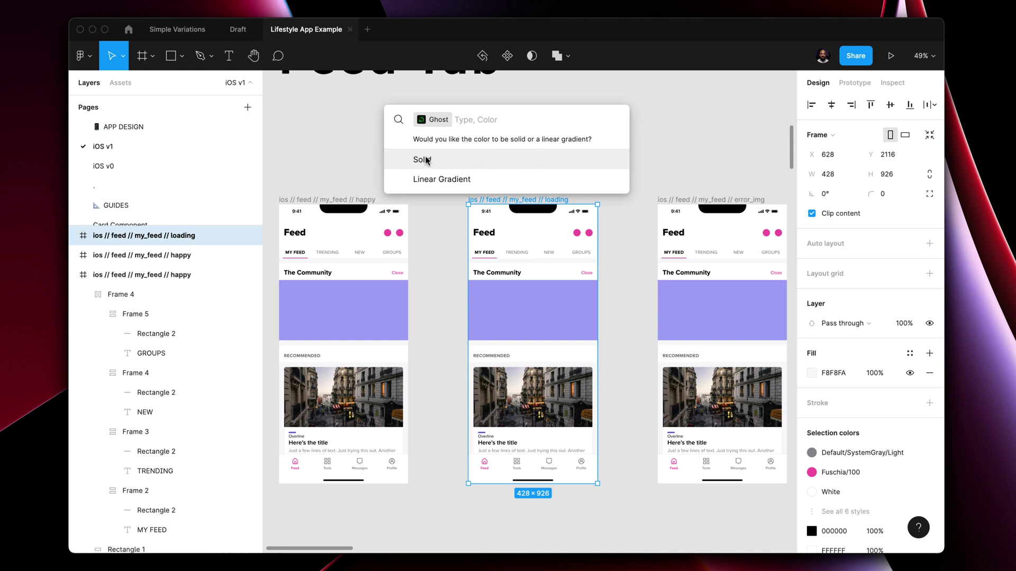
pyautogui.click(418, 160)
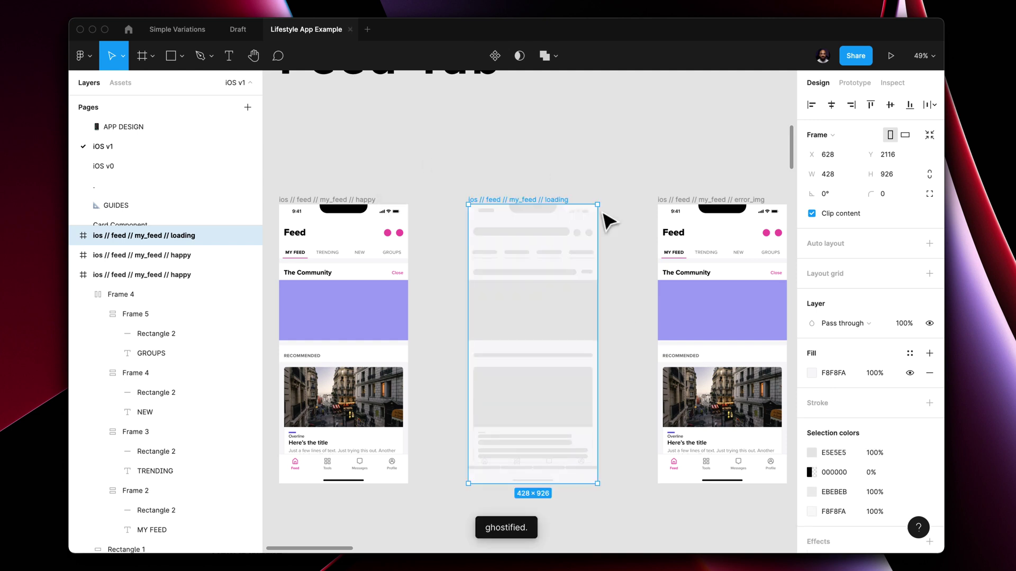
pyautogui.press('Escape')
# - Paste the real tab bar, status bar and home indicator back into the ghosted loading screen
pyautogui.scroll(5, 516, 209)
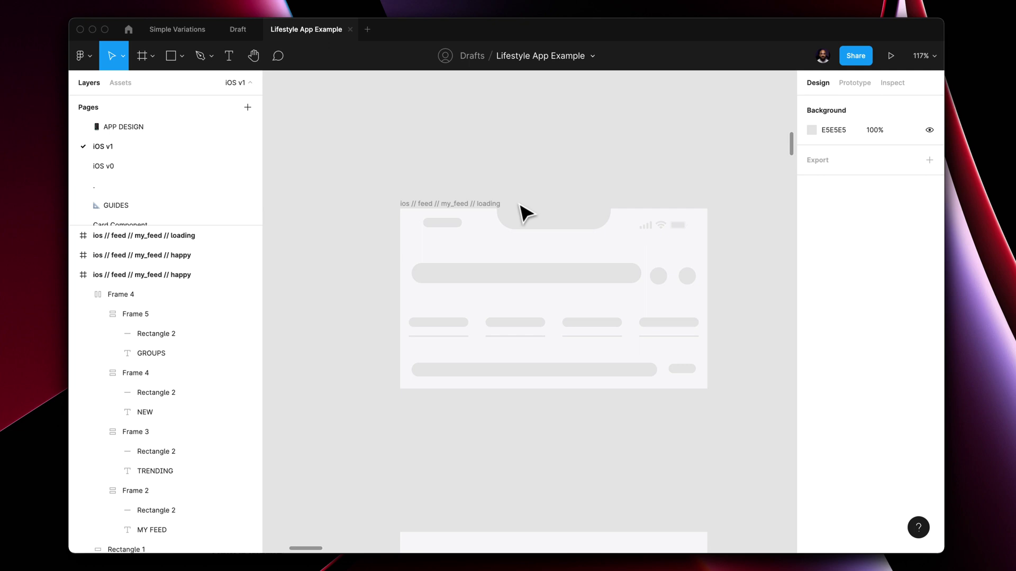
pyautogui.scroll(-4, 523, 212)
pyautogui.scroll(-5, 524, 212)
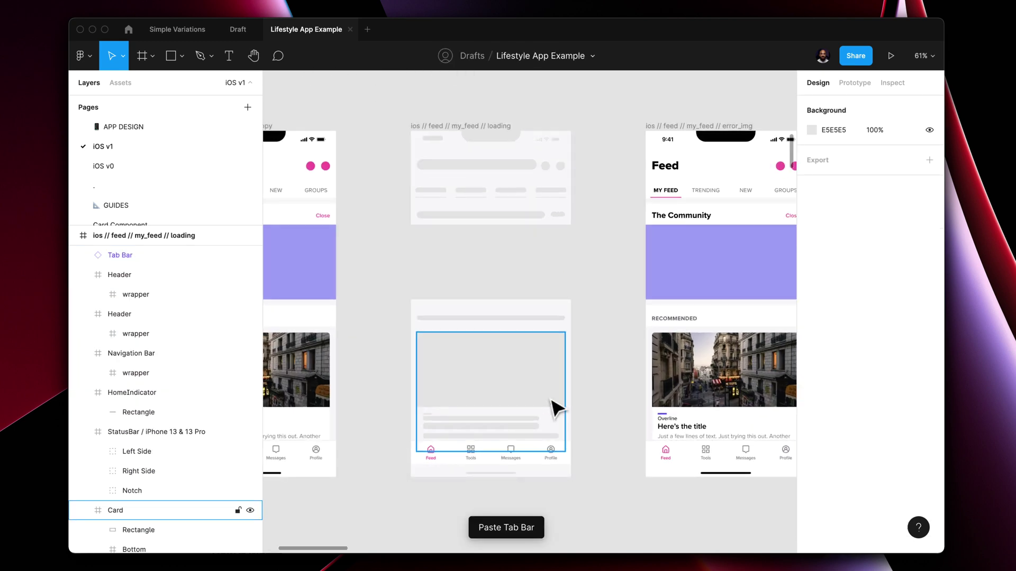
pyautogui.scroll(2, 556, 408)
pyautogui.click(596, 210)
pyautogui.hotkey('ctrl', 'v')
pyautogui.press('Escape')
pyautogui.scroll(-3, 731, 324)
pyautogui.click(410, 440)
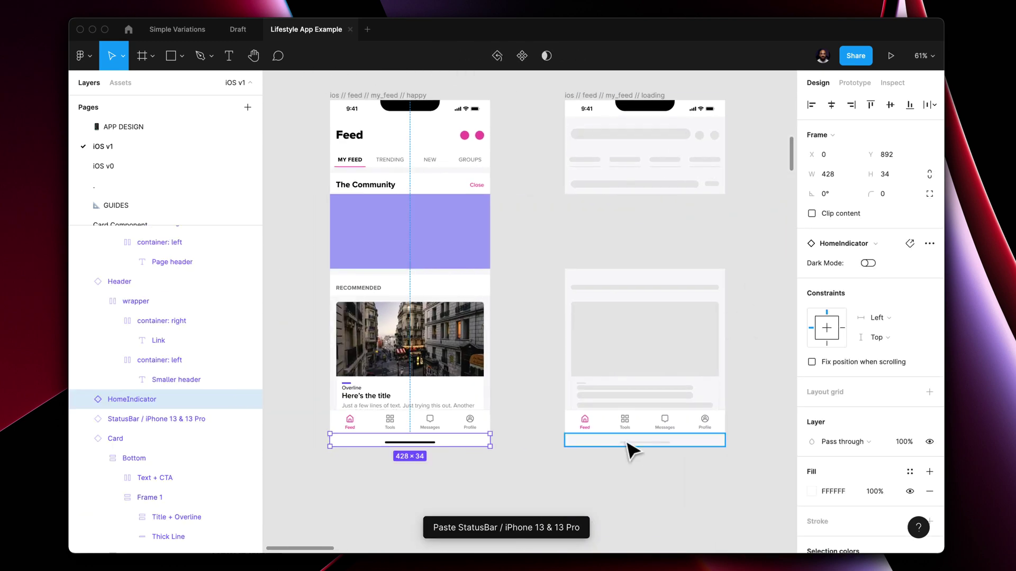
pyautogui.hotkey('ctrl', 'v')
pyautogui.press('Escape')
pyautogui.hscroll(3, 635, 487)
# - Scroll the Redlines page to its features, such as measuring selected objects and outline styles
pyautogui.scroll(-1, 635, 487)
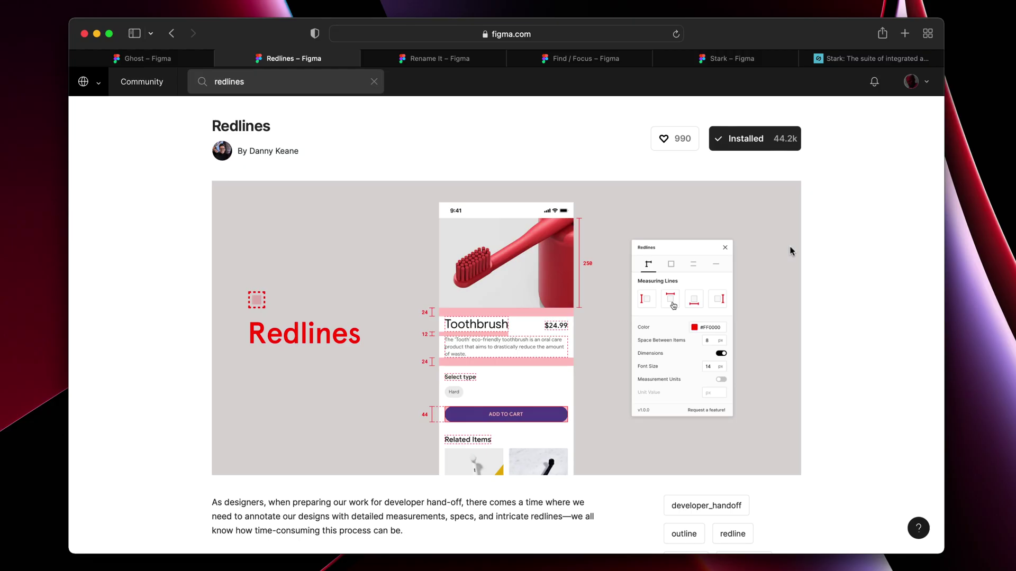
pyautogui.scroll(-3, 746, 273)
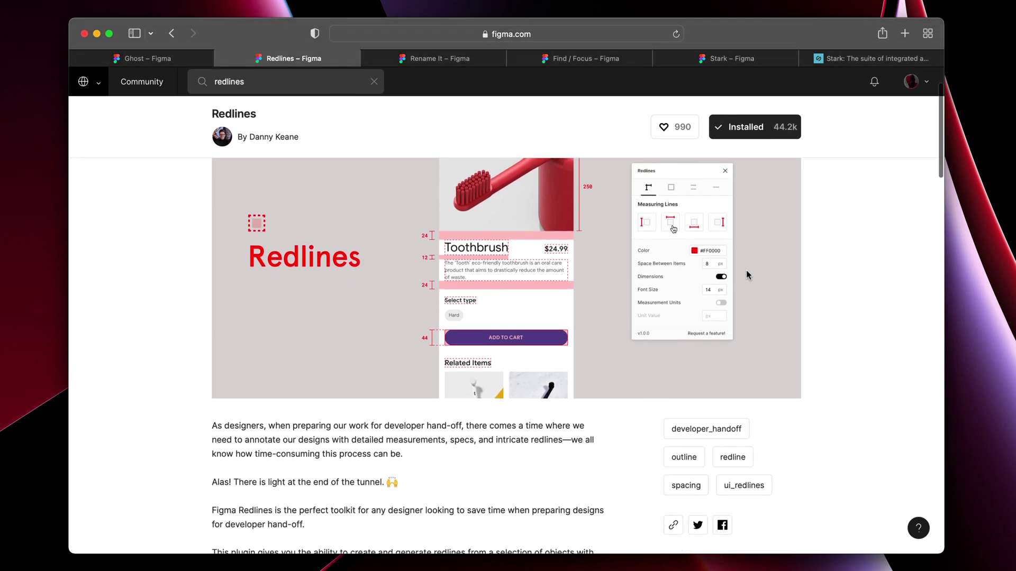
pyautogui.scroll(-5, 570, 241)
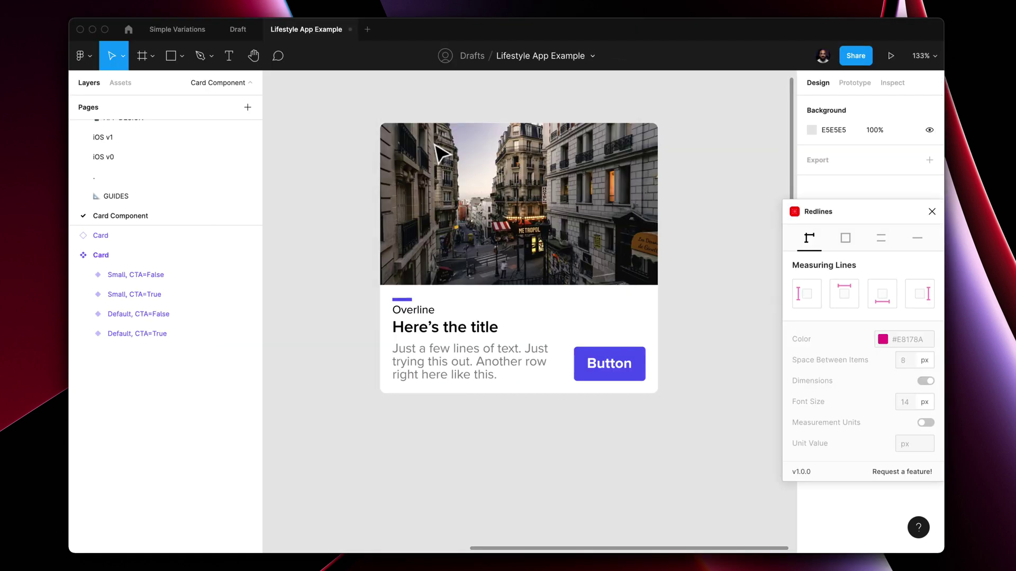
# - Draw a spacer rectangle at the card's left edge
pyautogui.click(517, 397)
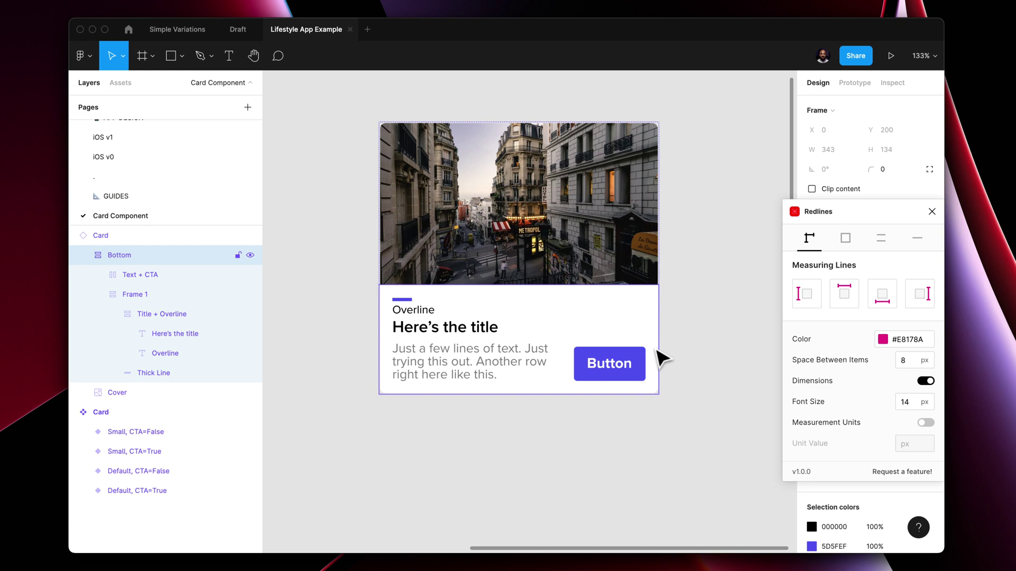
pyautogui.press('Escape')
pyautogui.press('r')
pyautogui.moveTo(384, 385); pyautogui.dragTo(397, 432)
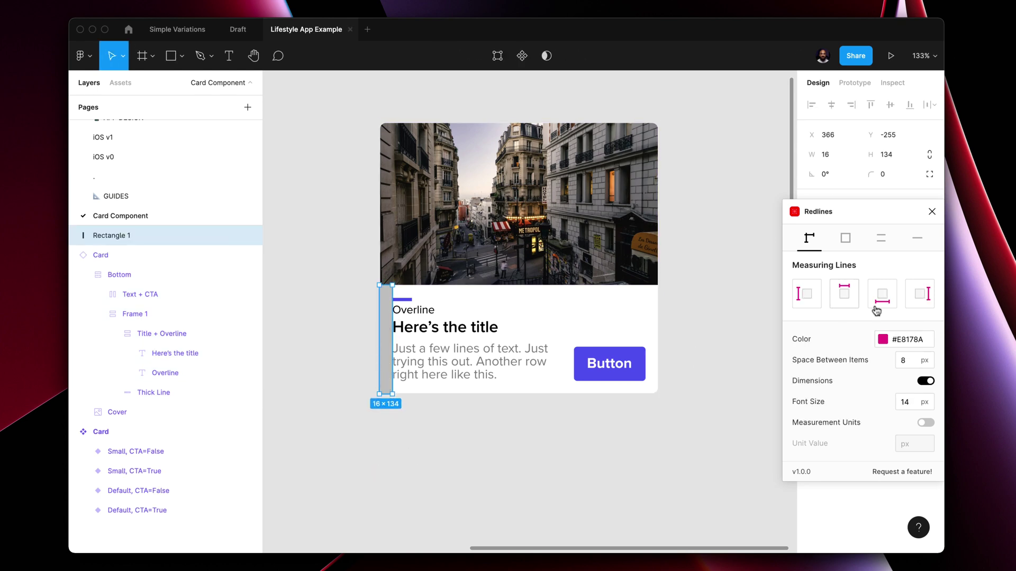
# - Add a Redlines bottom measuring line to Rectangle 1 and look over the parallel-line and outline options
pyautogui.click(877, 310)
pyautogui.click(881, 238)
pyautogui.click(845, 238)
pyautogui.click(809, 238)
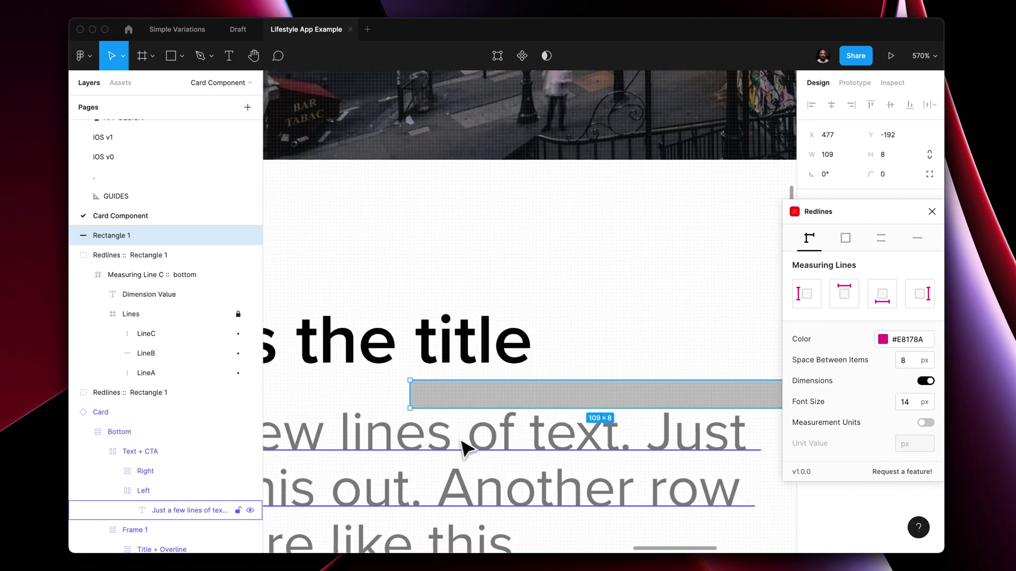
pyautogui.scroll(-5, 462, 448)
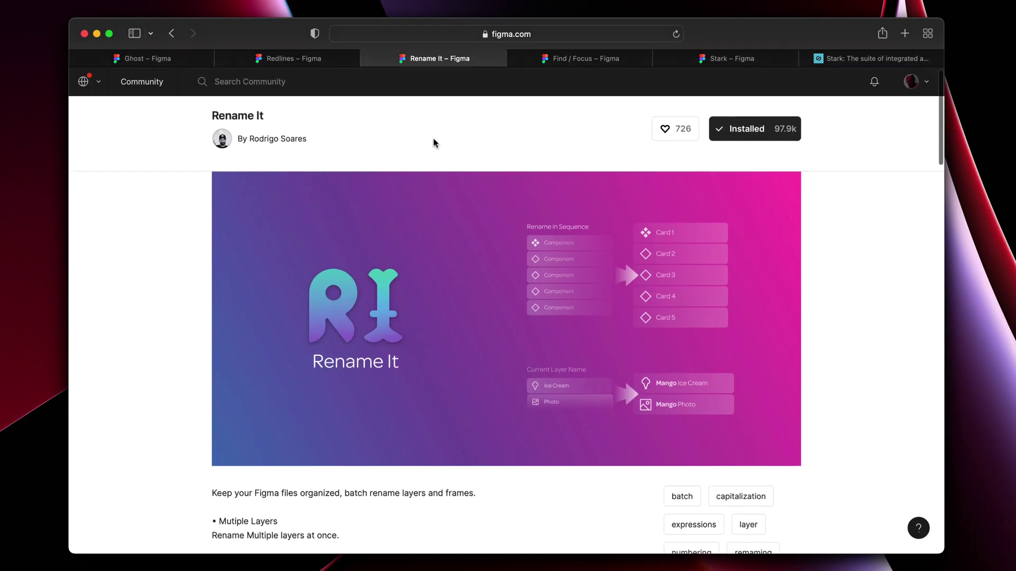
# - Scroll down through the Rename It keyword list and back up
pyautogui.scroll(-4, 434, 143)
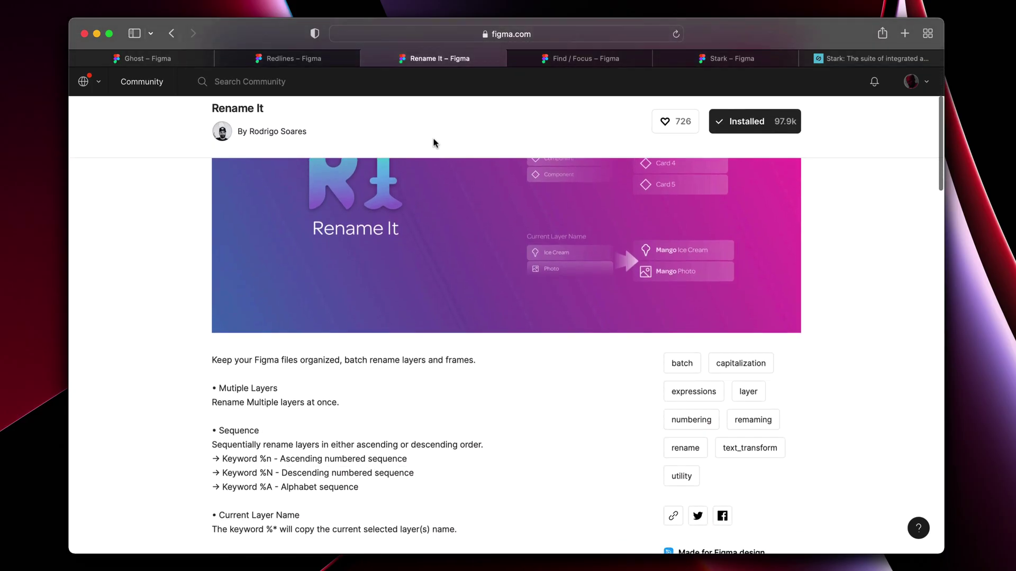
pyautogui.scroll(-10, 504, 287)
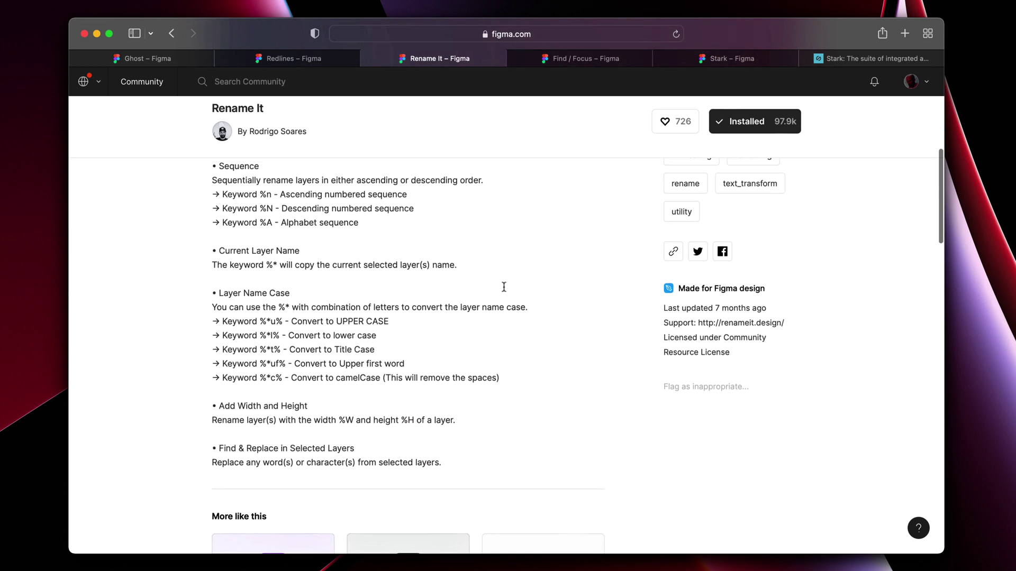
pyautogui.scroll(12, 504, 287)
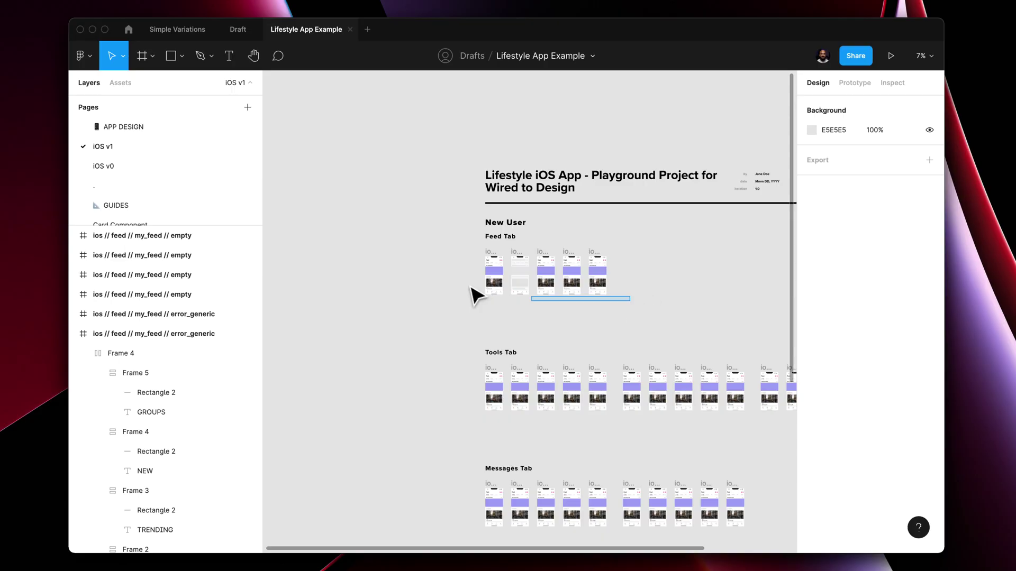
# - Duplicate the five Feed Tab screens to their right
pyautogui.moveTo(476, 290); pyautogui.dragTo(608, 254)
pyautogui.moveTo(503, 261); pyautogui.dragTo(642, 260)
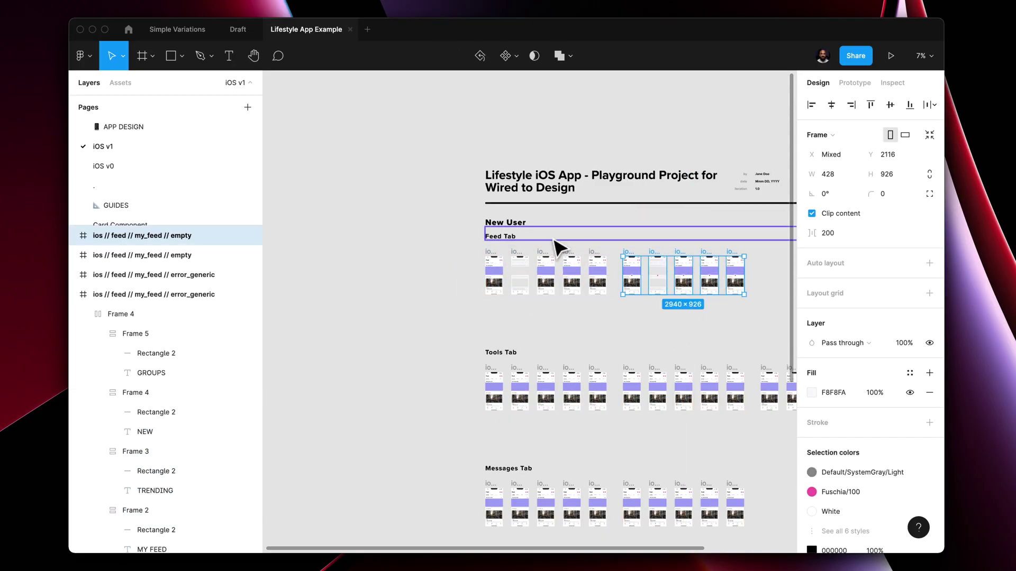
pyautogui.press('Escape')
pyautogui.keyDown('ctrl'); pyautogui.scroll(5, 561, 240); pyautogui.keyUp('ctrl')
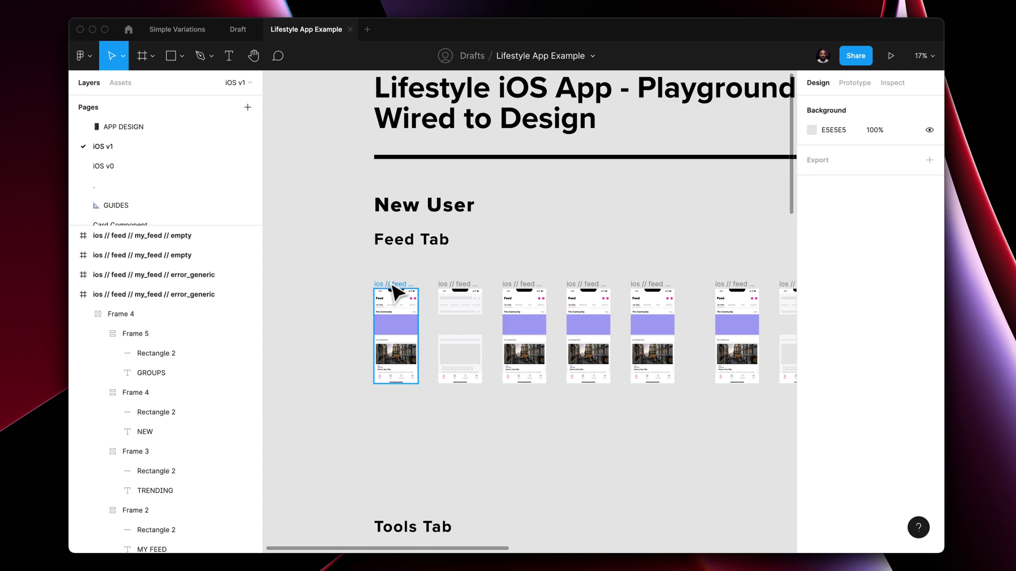
pyautogui.keyDown('ctrl'); pyautogui.scroll(5, 395, 291); pyautogui.keyUp('ctrl')
pyautogui.hscroll(3, 367, 365)
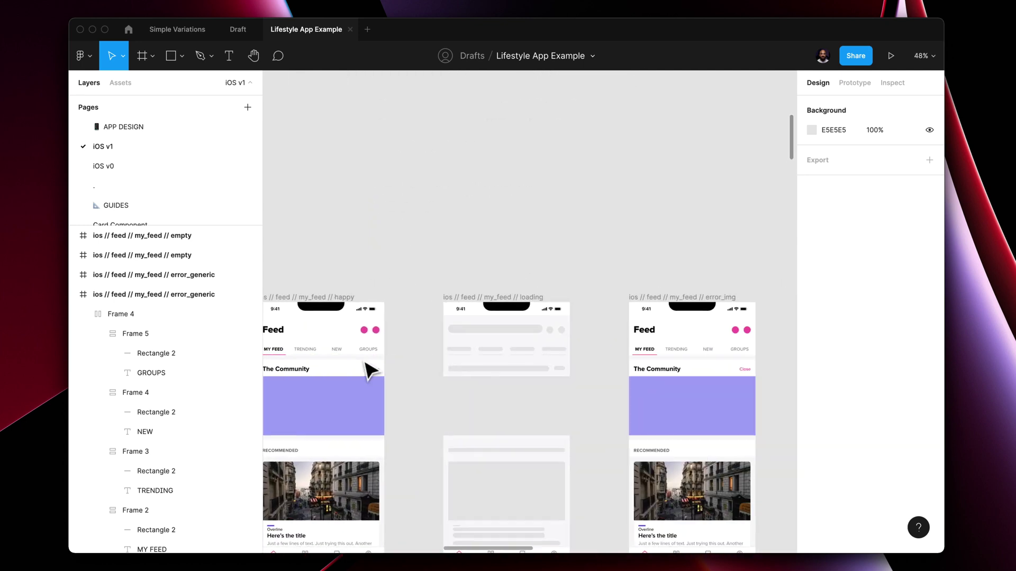
pyautogui.keyDown('ctrl'); pyautogui.scroll(-5, 368, 365); pyautogui.keyUp('ctrl')
# - Rename the five iOS feed screens from my_feed to trending with Rename It's Find & Replace
pyautogui.moveTo(586, 438); pyautogui.dragTo(324, 344)
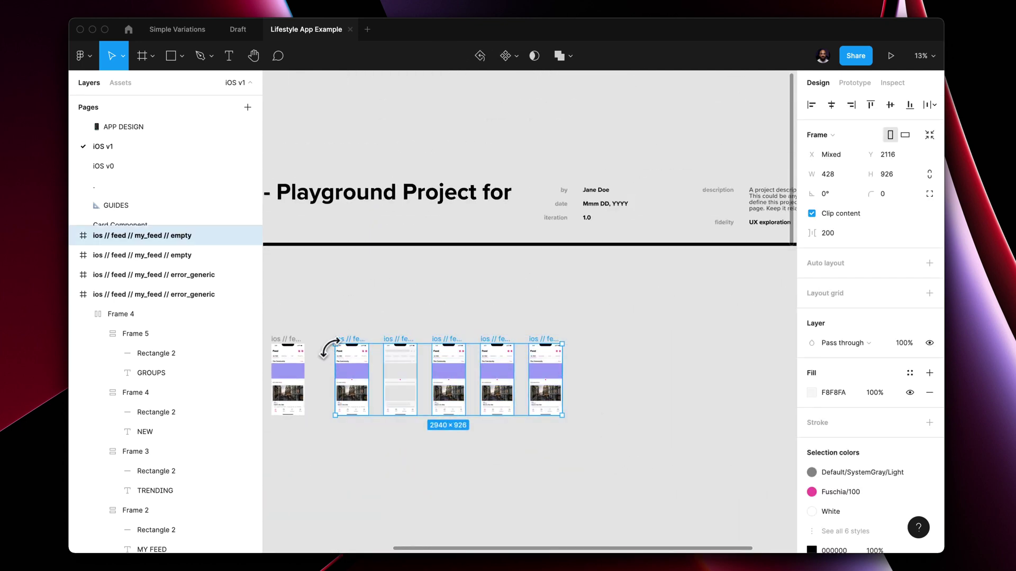
pyautogui.keyDown('ctrl'); pyautogui.scroll(8, 326, 347); pyautogui.keyUp('ctrl')
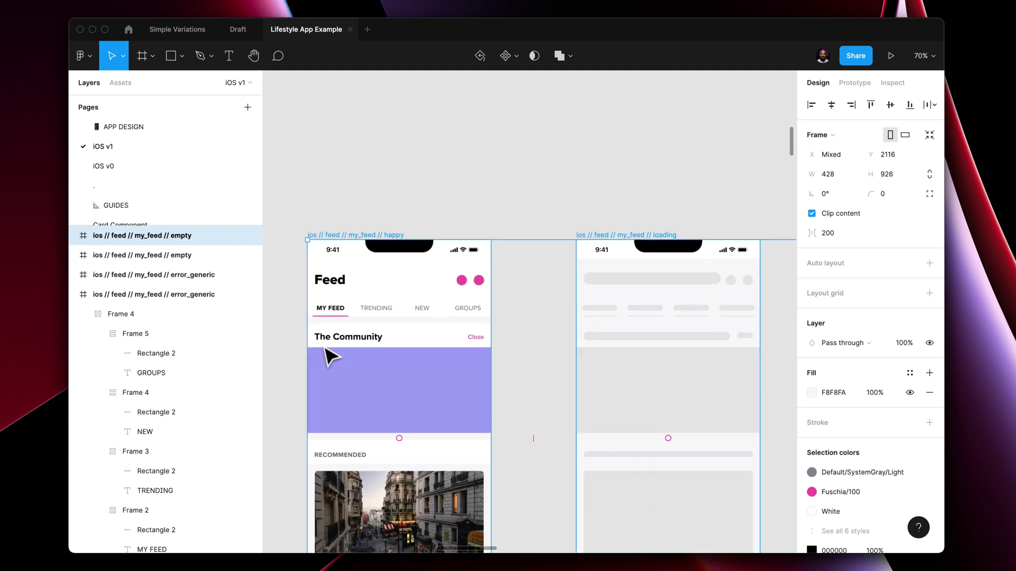
pyautogui.press('super+slash')
pyautogui.press('Return')
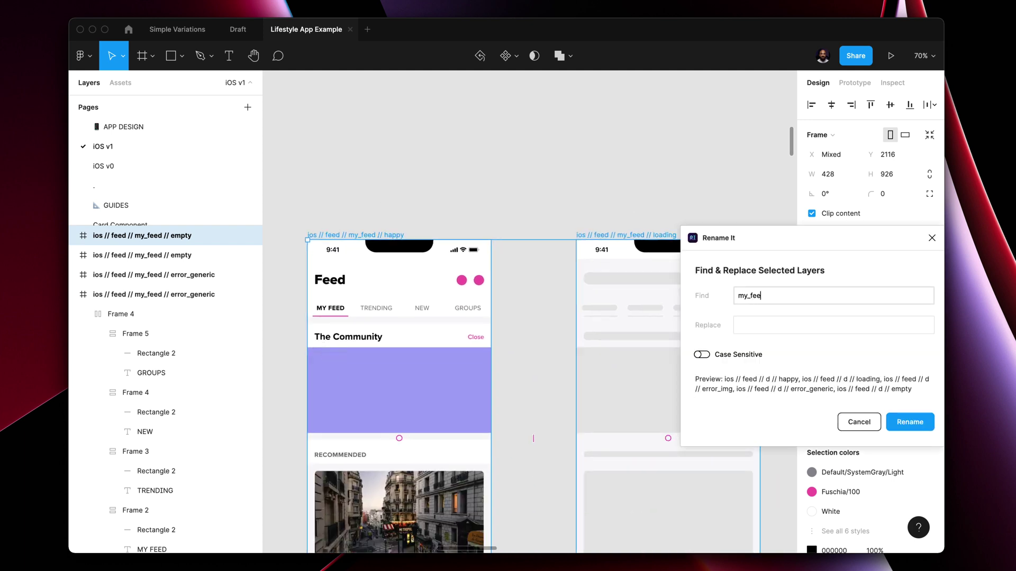
pyautogui.press('Return')
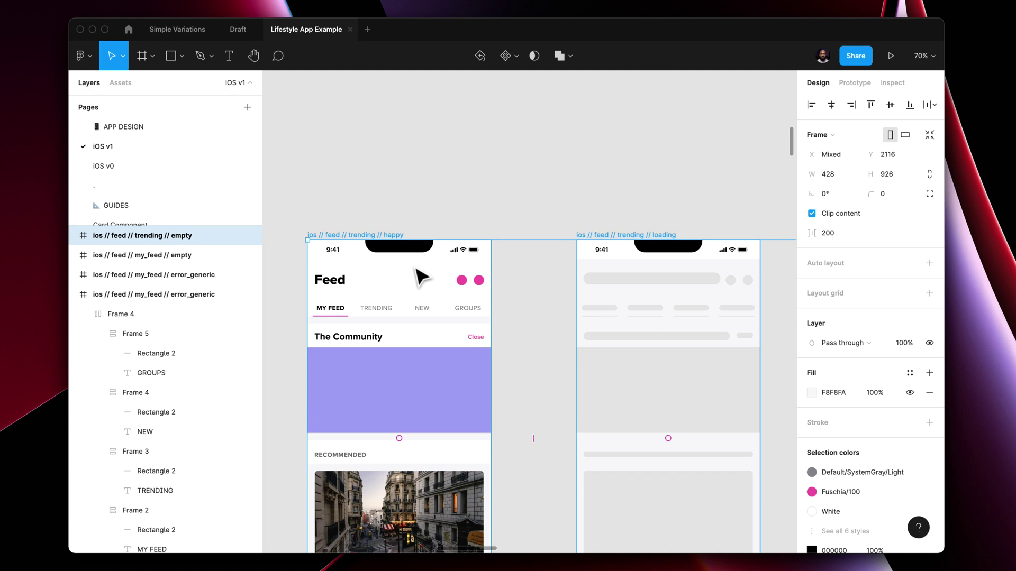
# - Copy a tab into the happy screen's tab row and relabel it to set up the Trending tab
pyautogui.doubleClick(333, 318)
pyautogui.press('super+c')
pyautogui.click(390, 318)
pyautogui.press('super+shift+r')
pyautogui.click(399, 312)
pyautogui.press('super+c')
pyautogui.press('super+v')
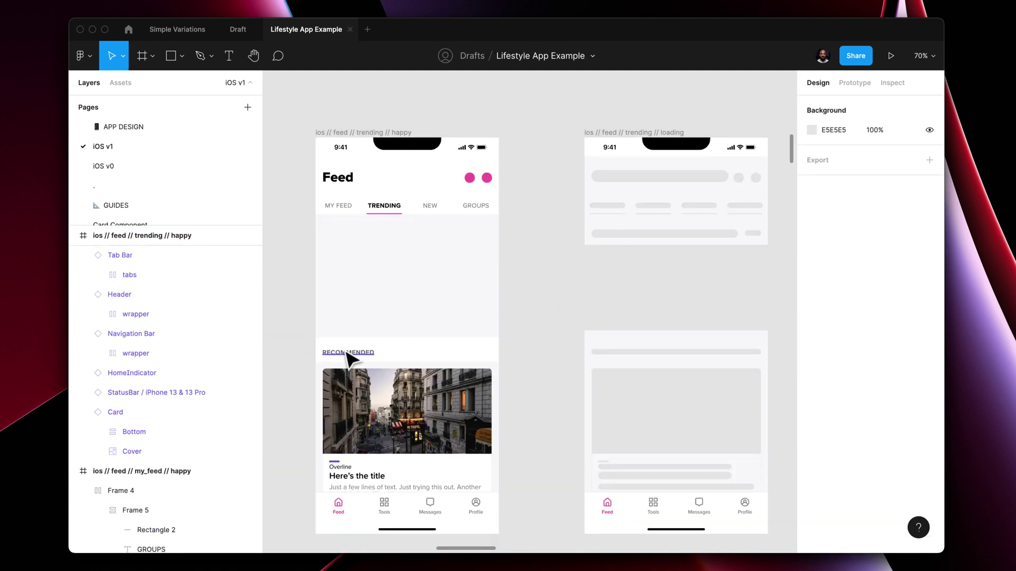
pyautogui.moveTo(540, 315); pyautogui.dragTo(336, 449)
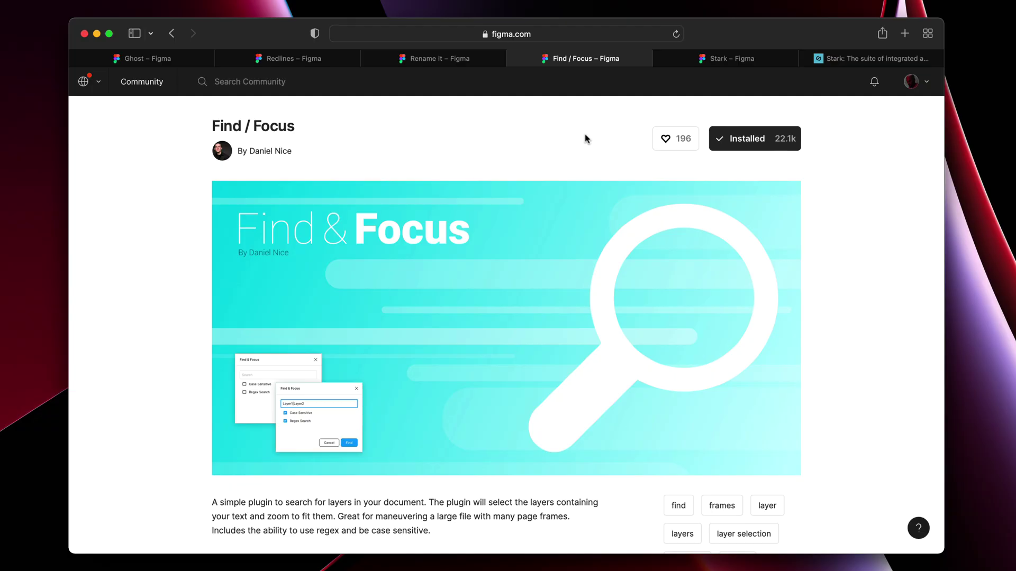
# - Scroll down the Find / Focus page, then return to the Lifestyle App Example file
pyautogui.scroll(-10, 599, 189)
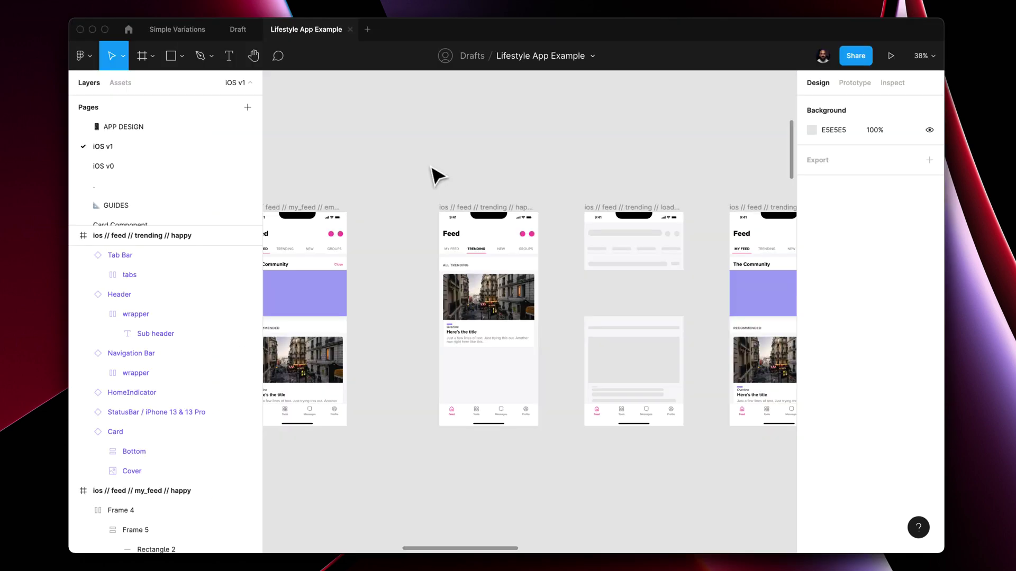
pyautogui.hotkey('shift', '1')
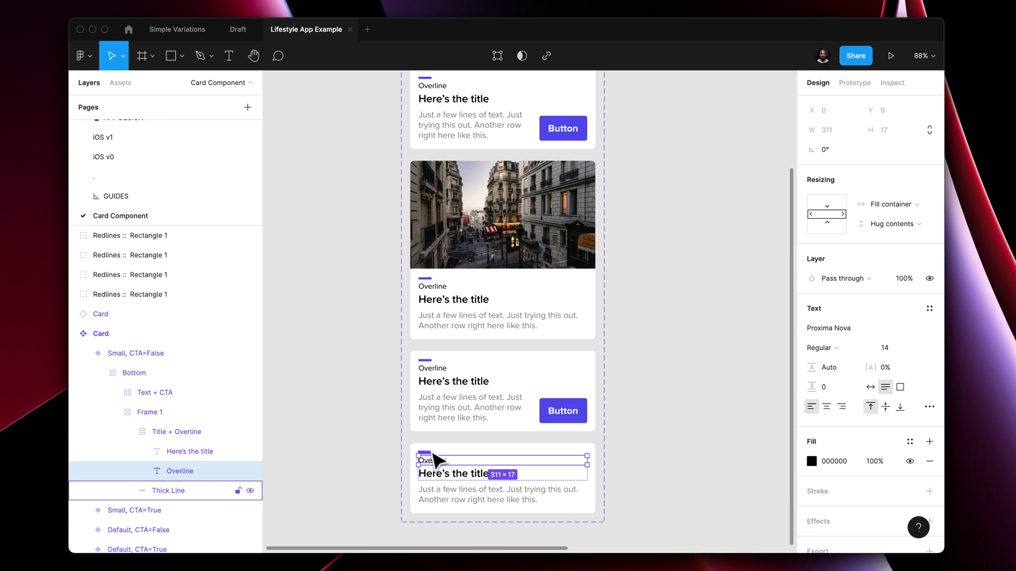
# - Select the thick lines in the bottom, third, image and top cards one by one, then deselect
pyautogui.click(424, 452)
pyautogui.click(425, 360)
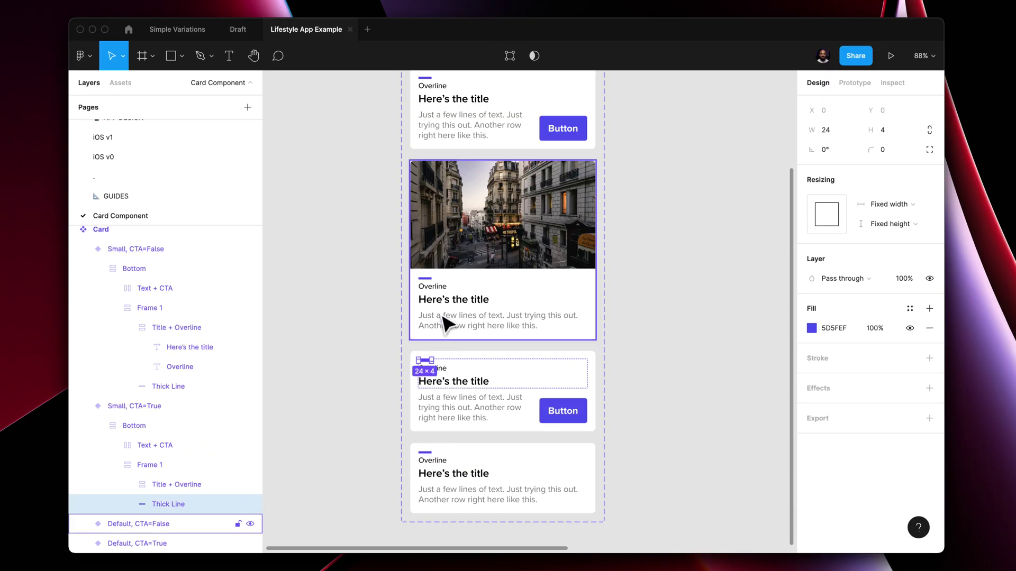
pyautogui.click(424, 279)
pyautogui.scroll(2, 429, 283)
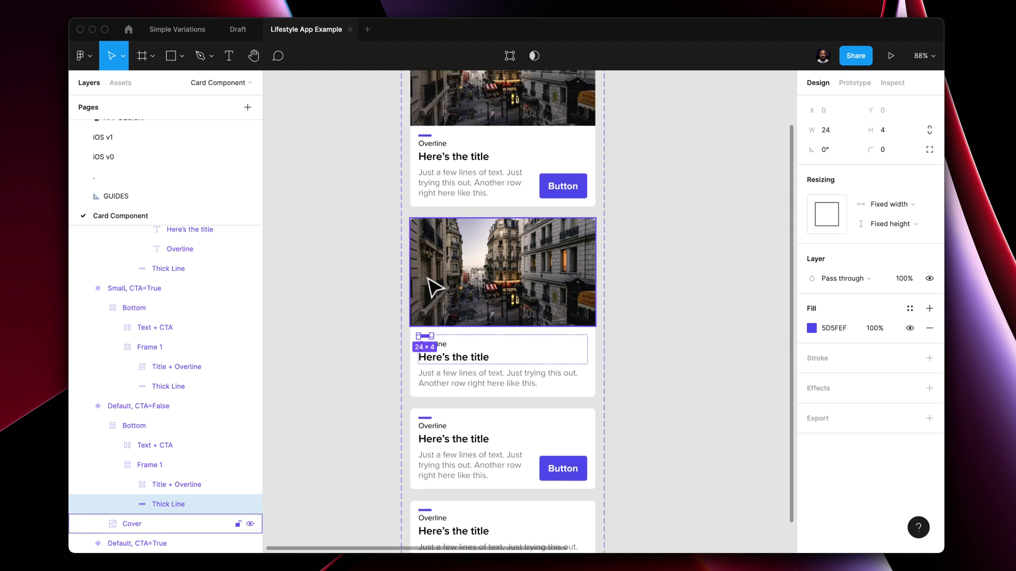
pyautogui.click(426, 136)
pyautogui.click(655, 207)
pyautogui.scroll(-5, 655, 206)
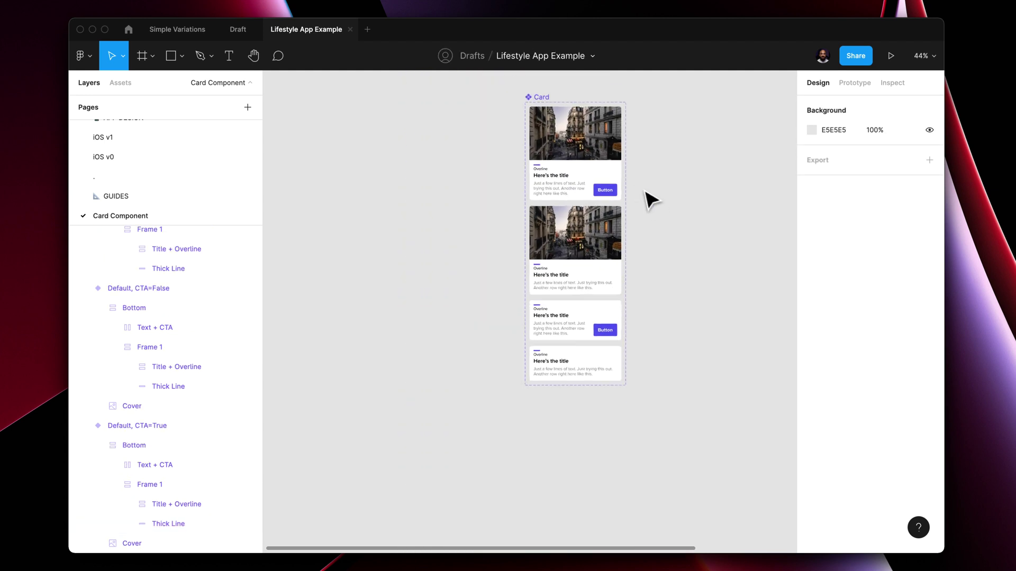
# - Use Find / Focus to select every 'Thick Line' in the Card component and set their width to 16
pyautogui.click(540, 98)
pyautogui.press('super+slash')
pyautogui.write('find')
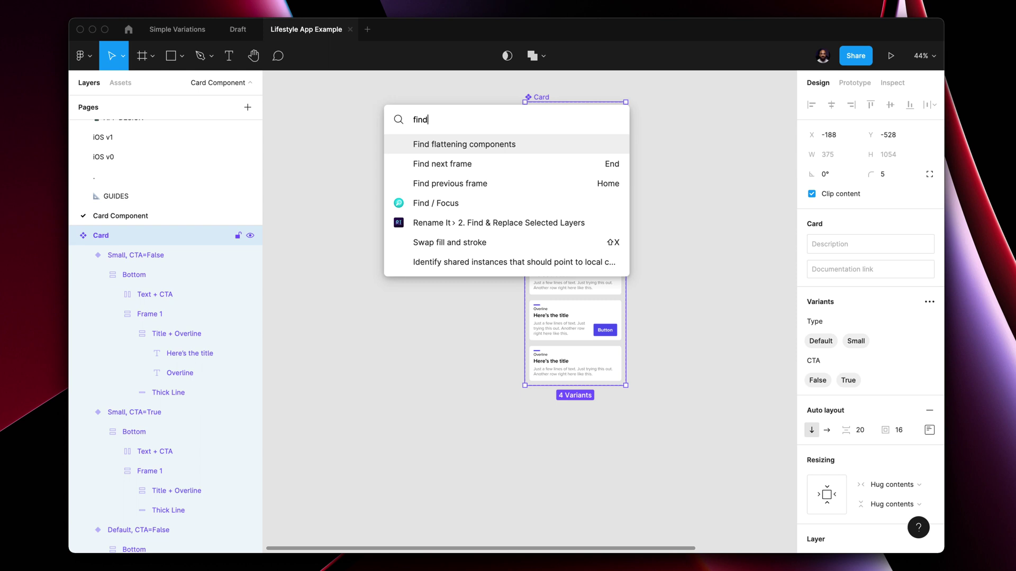
pyautogui.press('Down')
pyautogui.press('Down')
pyautogui.press('Down')
pyautogui.press('Return')
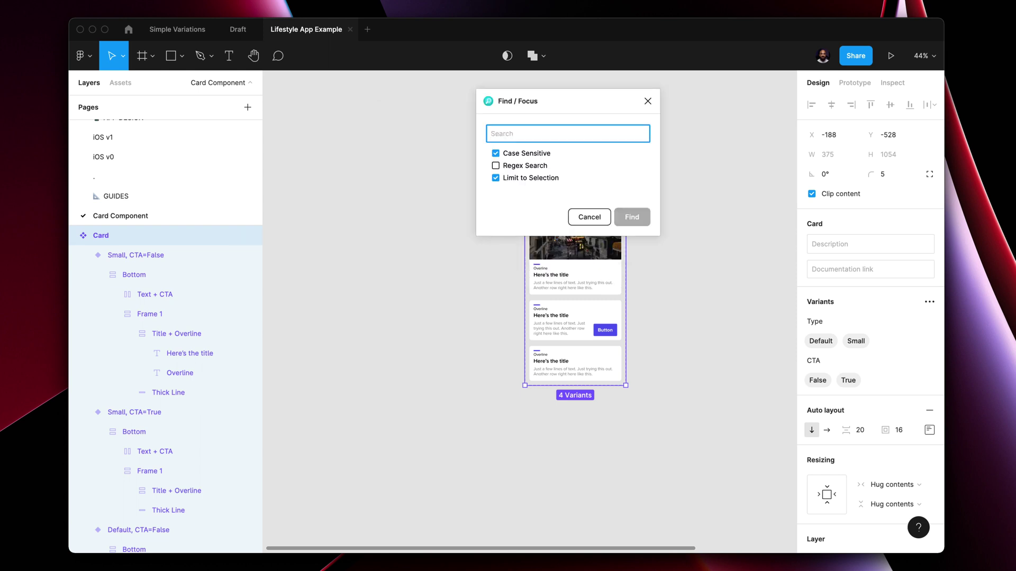
pyautogui.write('Thick Line')
pyautogui.press('Return')
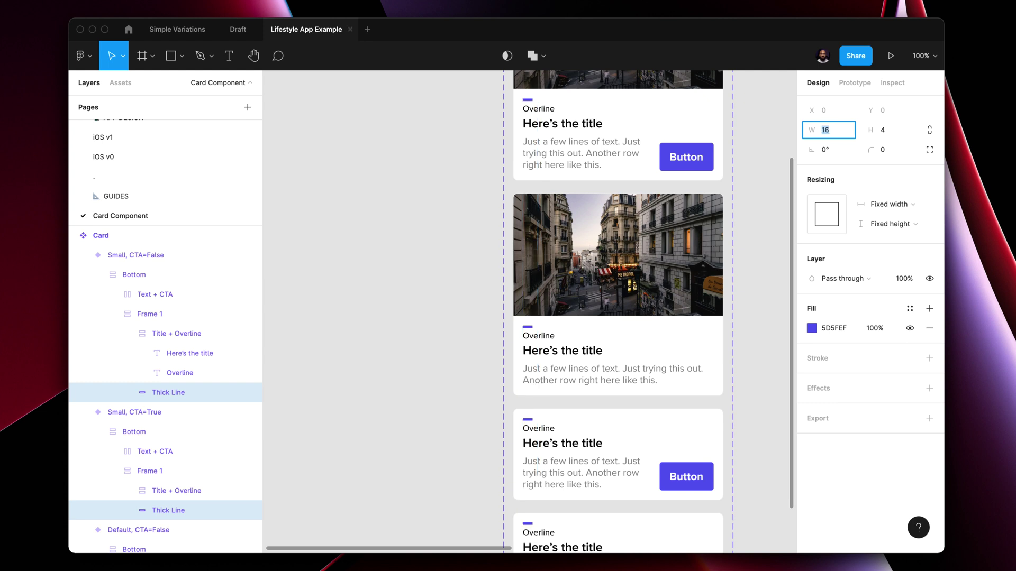
pyautogui.press('Tab')
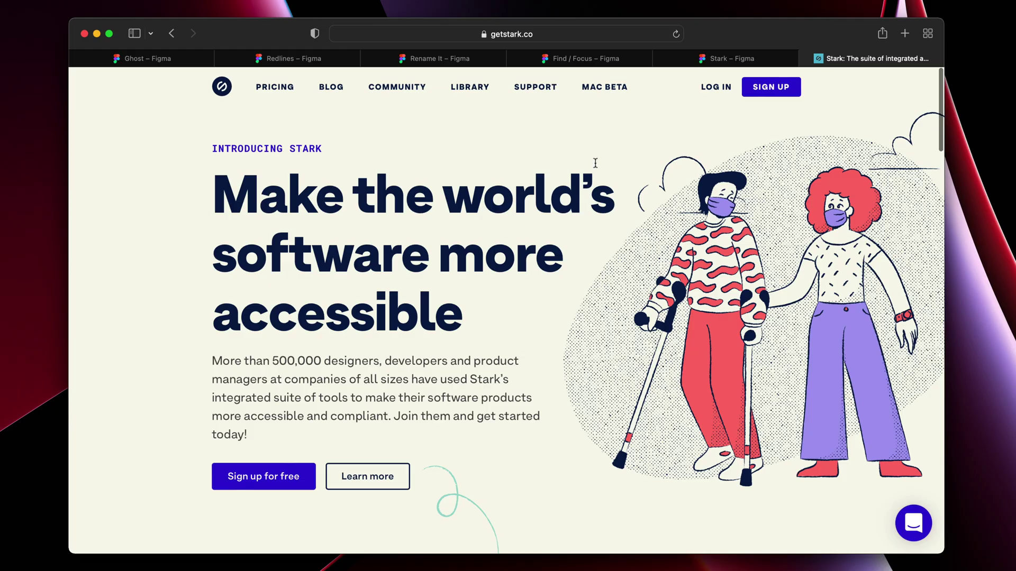
# - Scroll the getstark.co homepage down to the customer logos such as Microsoft and ESPN
pyautogui.scroll(-10, 595, 163)
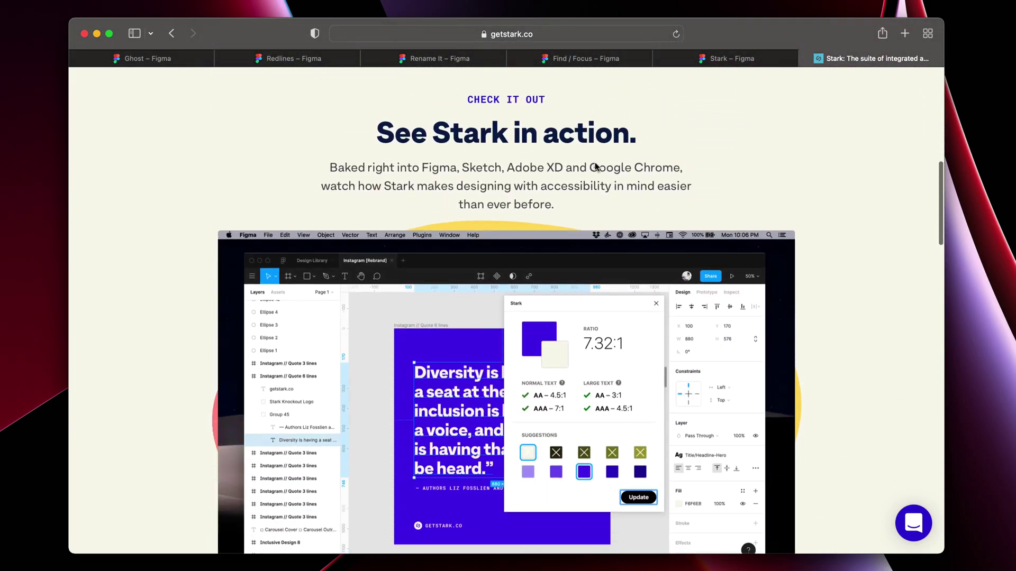
pyautogui.scroll(-10, 595, 167)
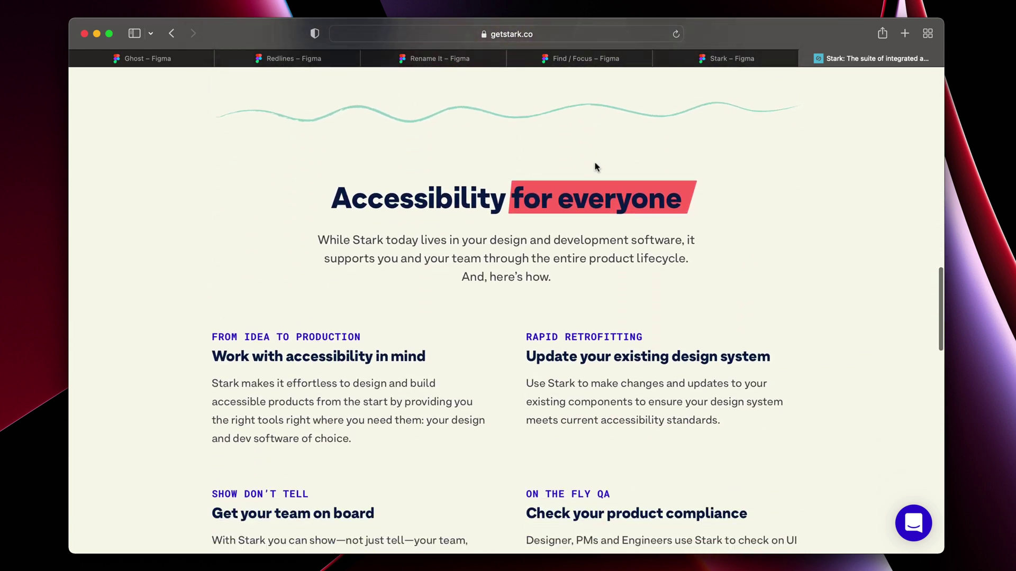
pyautogui.scroll(-10, 595, 167)
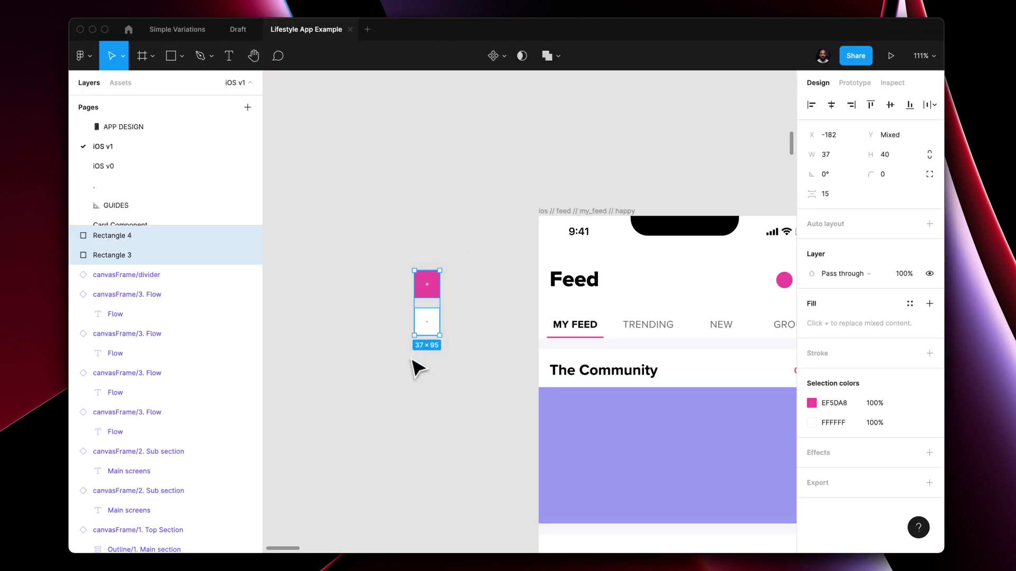
# - Check the contrast between the pink and white rectangles with Stark
pyautogui.press('super+slash')
pyautogui.write('stark')
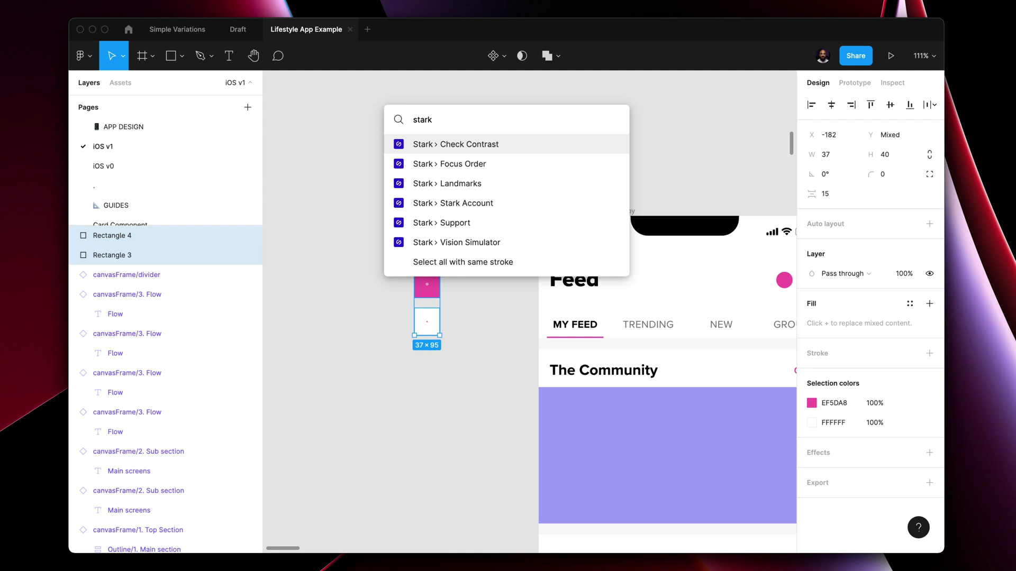
pyautogui.press('Return')
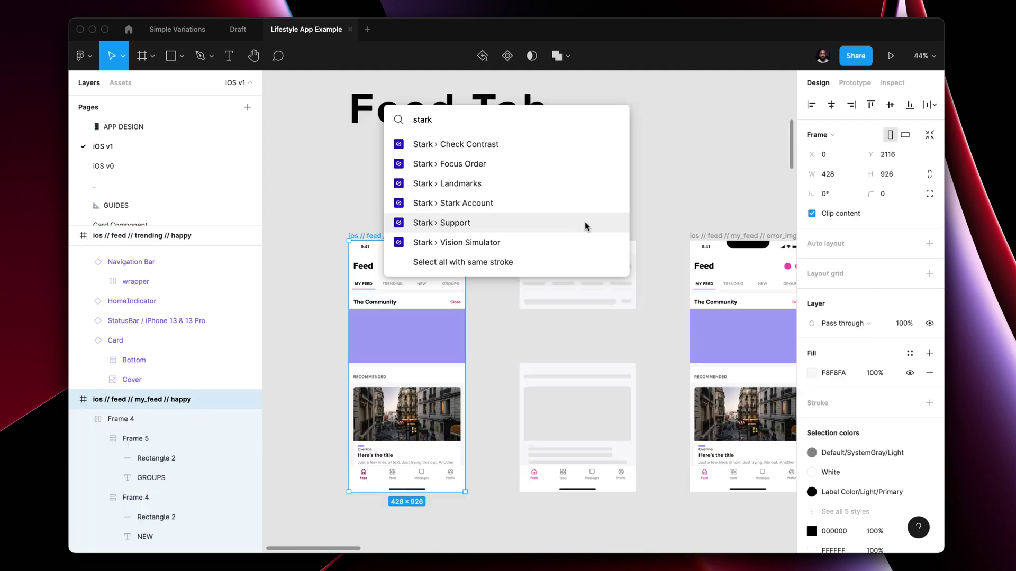
# - Preview the happy feed screen in Stark's Vision Simulator, cycling from Protanopia through to Tritanopia
pyautogui.click(585, 238)
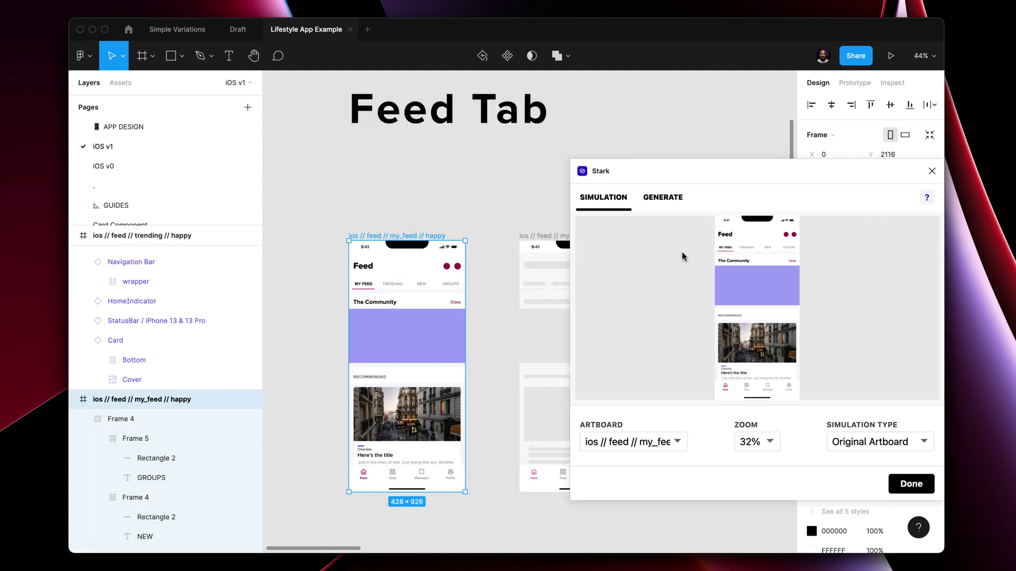
pyautogui.click(878, 442)
pyautogui.click(899, 466)
pyautogui.click(898, 444)
pyautogui.click(880, 458)
pyautogui.click(879, 443)
pyautogui.click(880, 458)
pyautogui.click(880, 444)
pyautogui.click(878, 458)
pyautogui.click(879, 443)
pyautogui.click(878, 458)
pyautogui.click(878, 443)
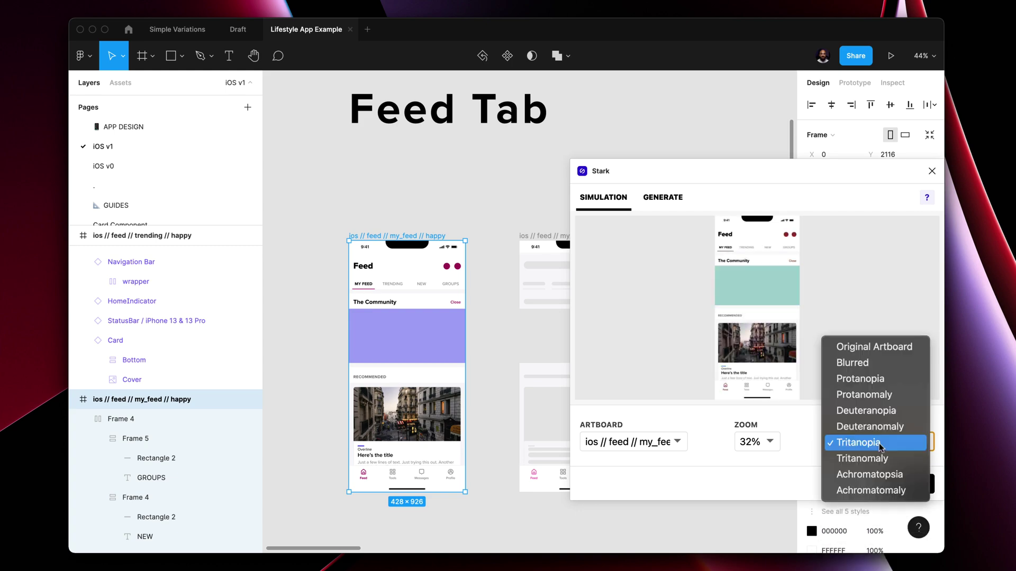